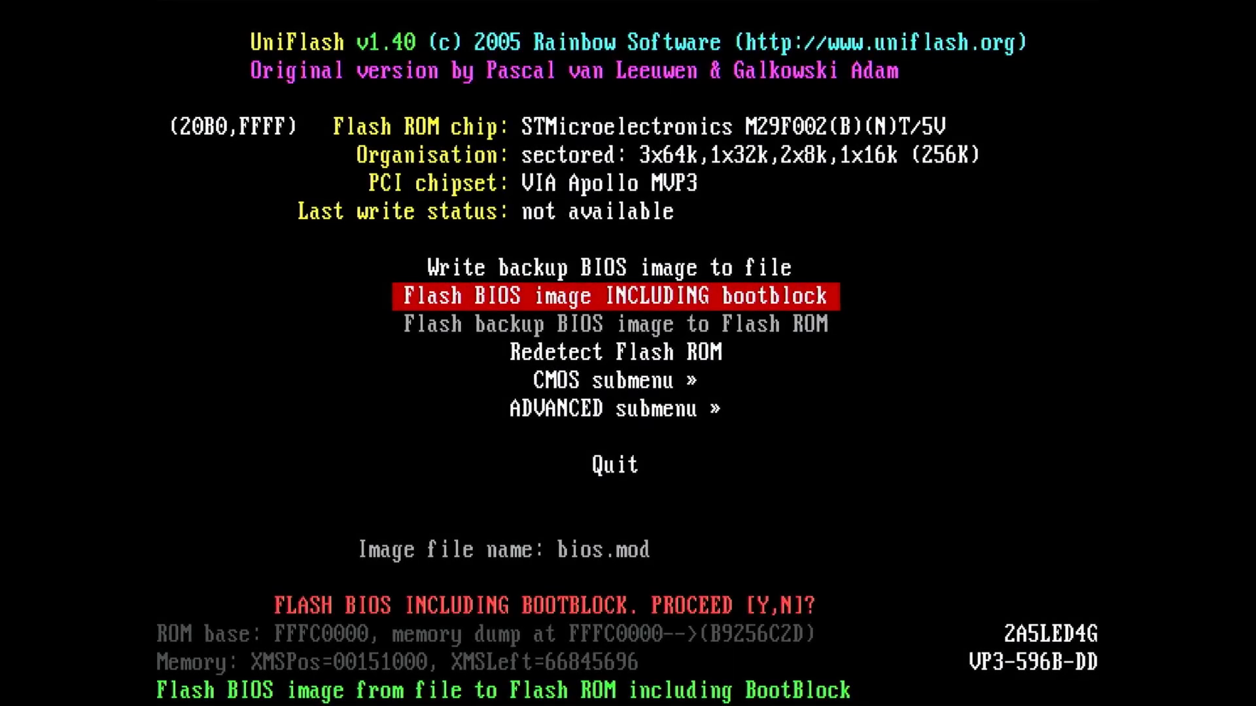
Confirm flashing bios.mod onto the new ROM chip including the boot block
key(y)
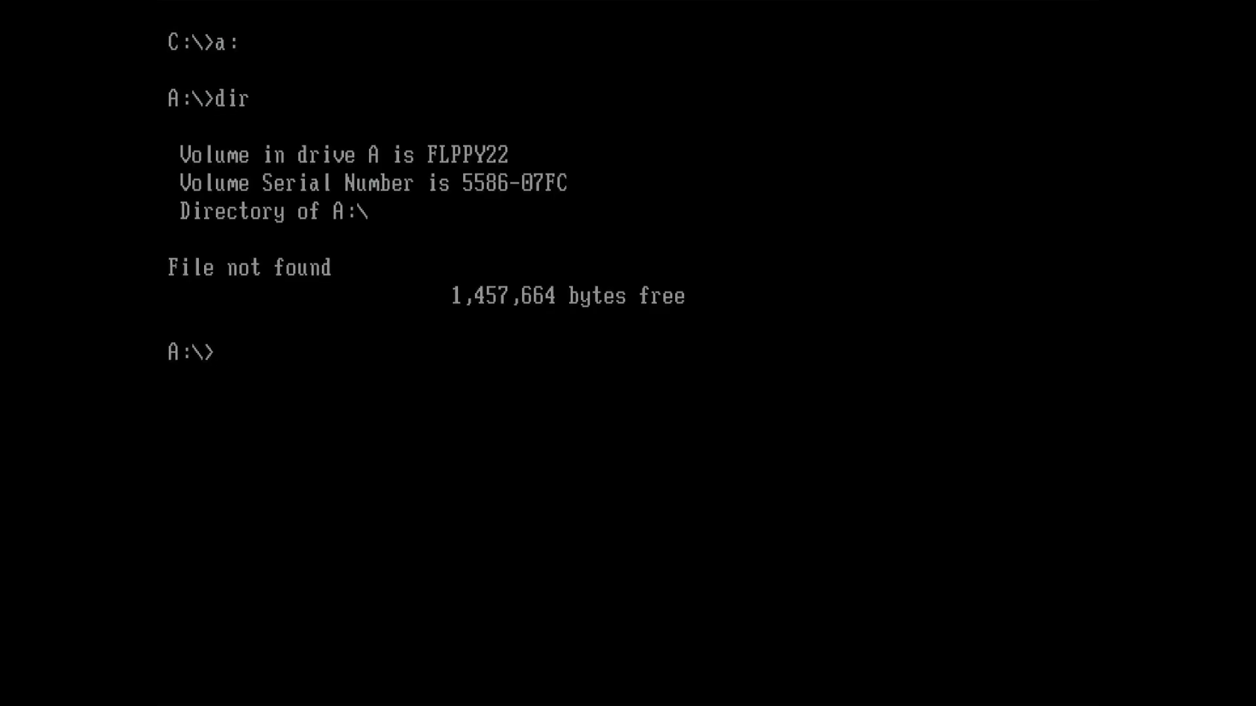
text(c:)
key(Return)
text(format a)
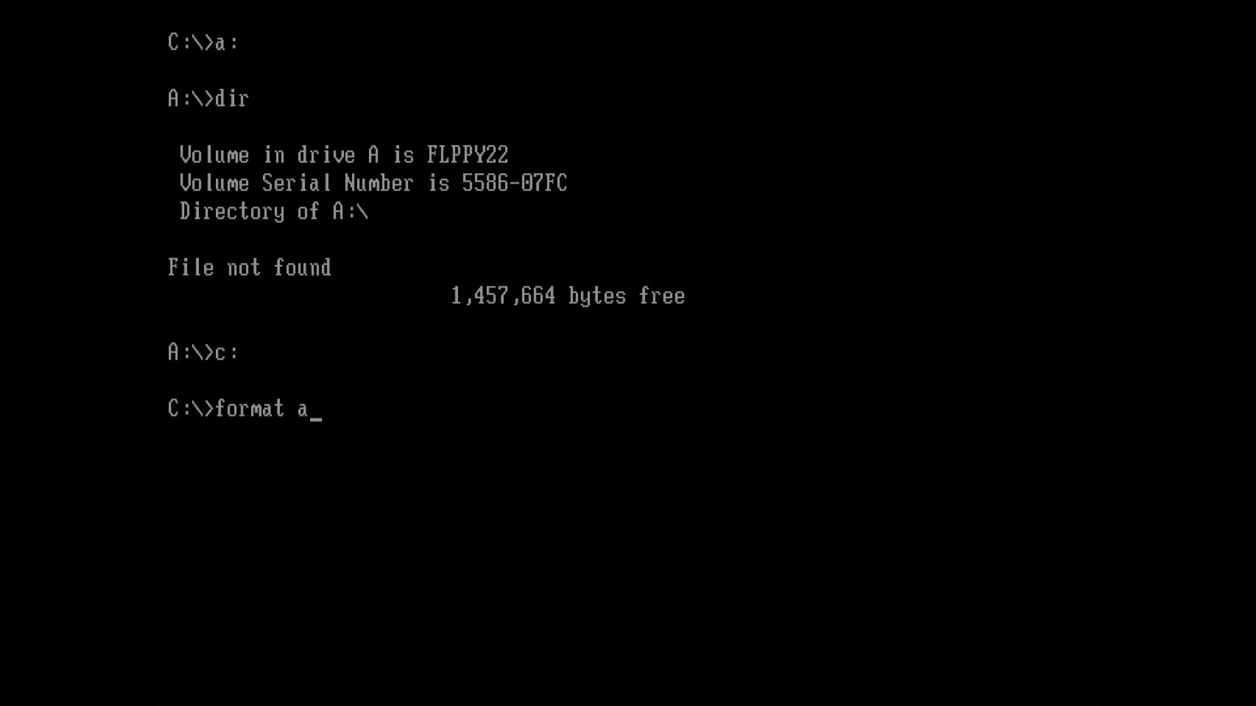
text(: /s)
Format the floppy in A: as a bootable system disk labelled BootDisk, declining another
key(Return)
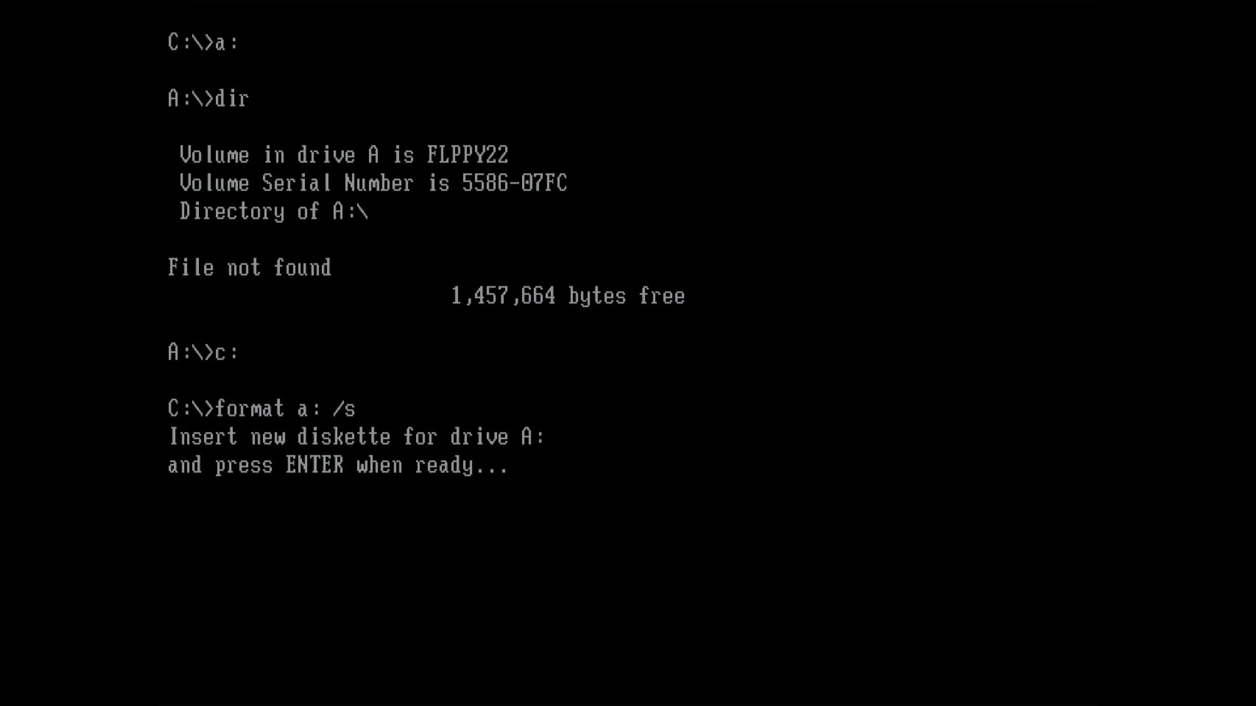
key(Return)
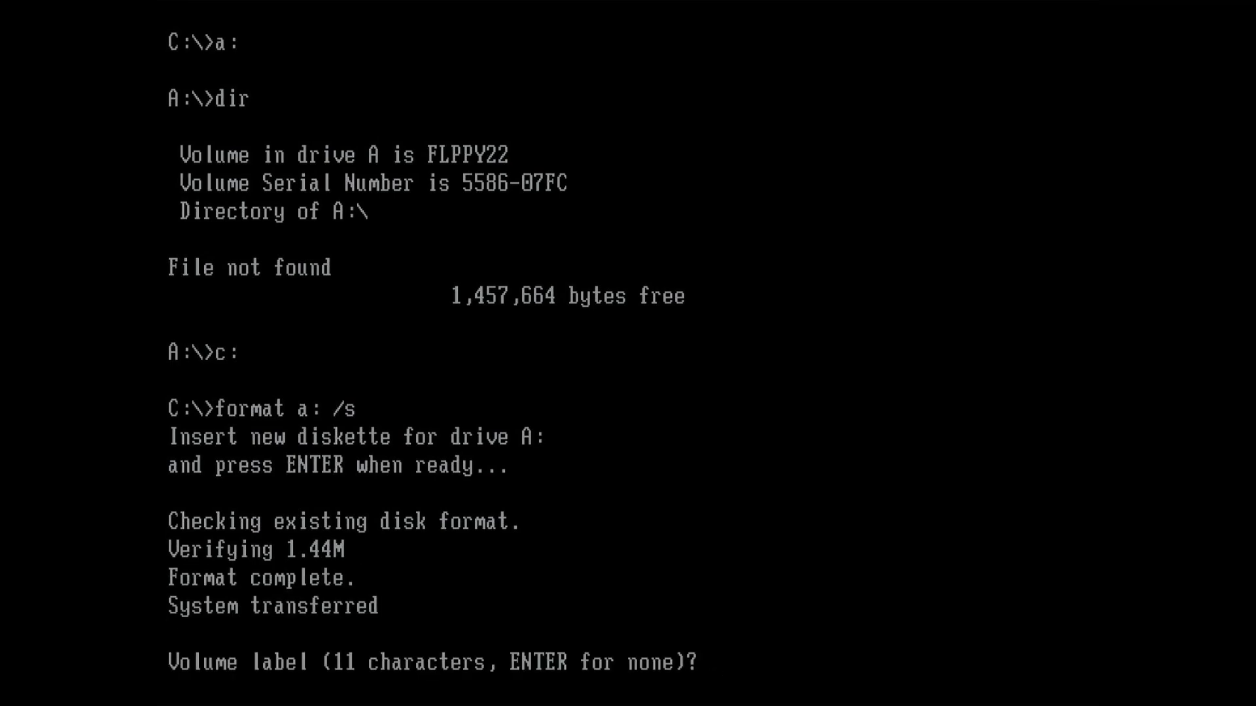
text(BootDi)
text(sk)
key(Return)
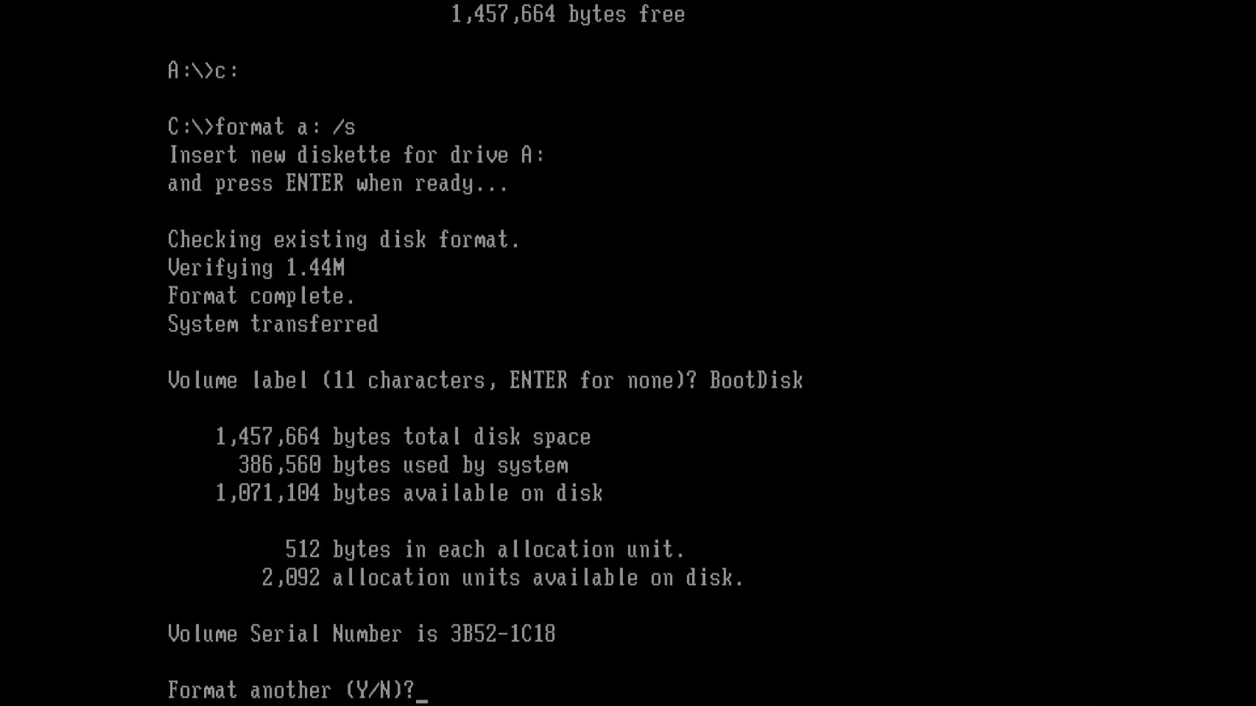
text(N)
key(Return)
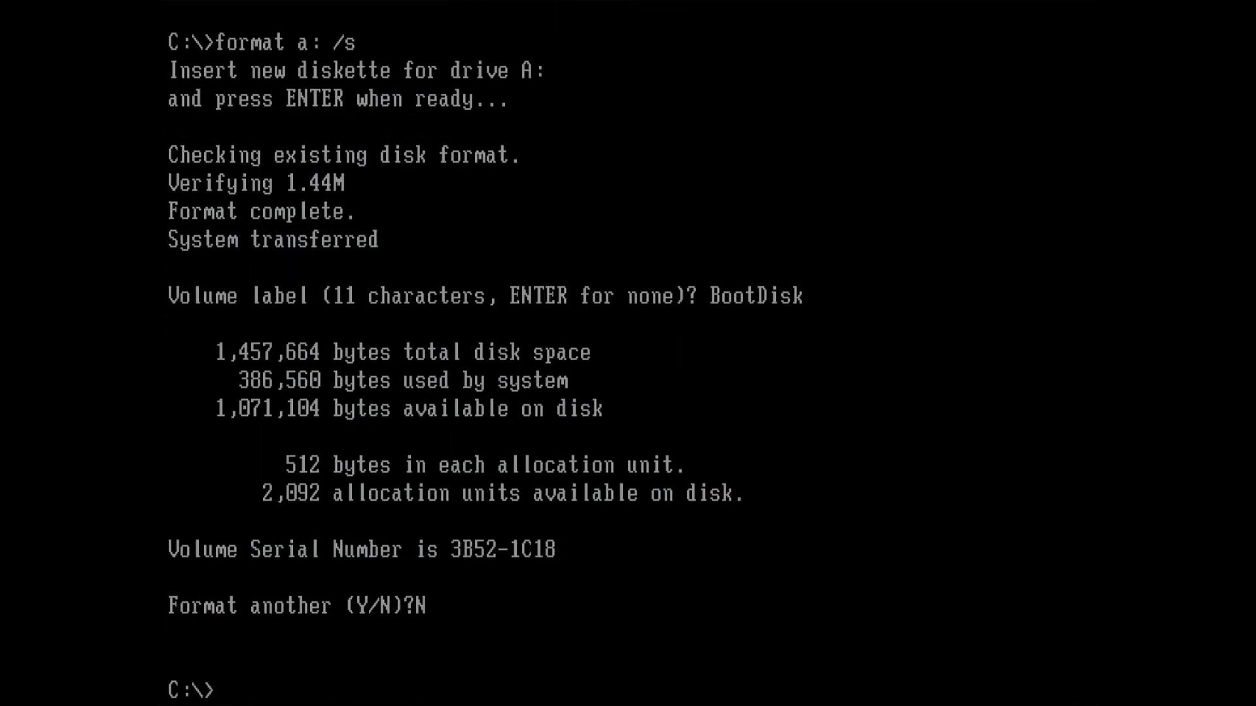
text(a:)
List the new boot floppy's contents and switch to drive D for the AFLASH folder
key(Return)
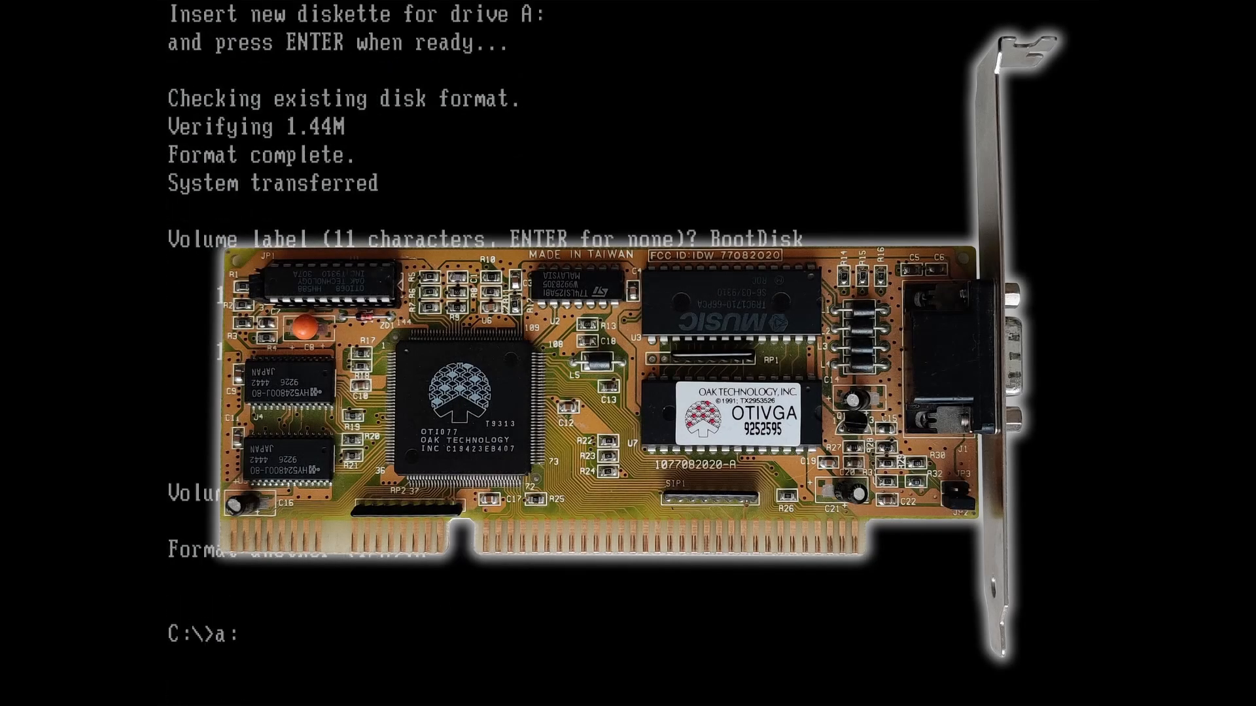
text(dir)
key(Return)
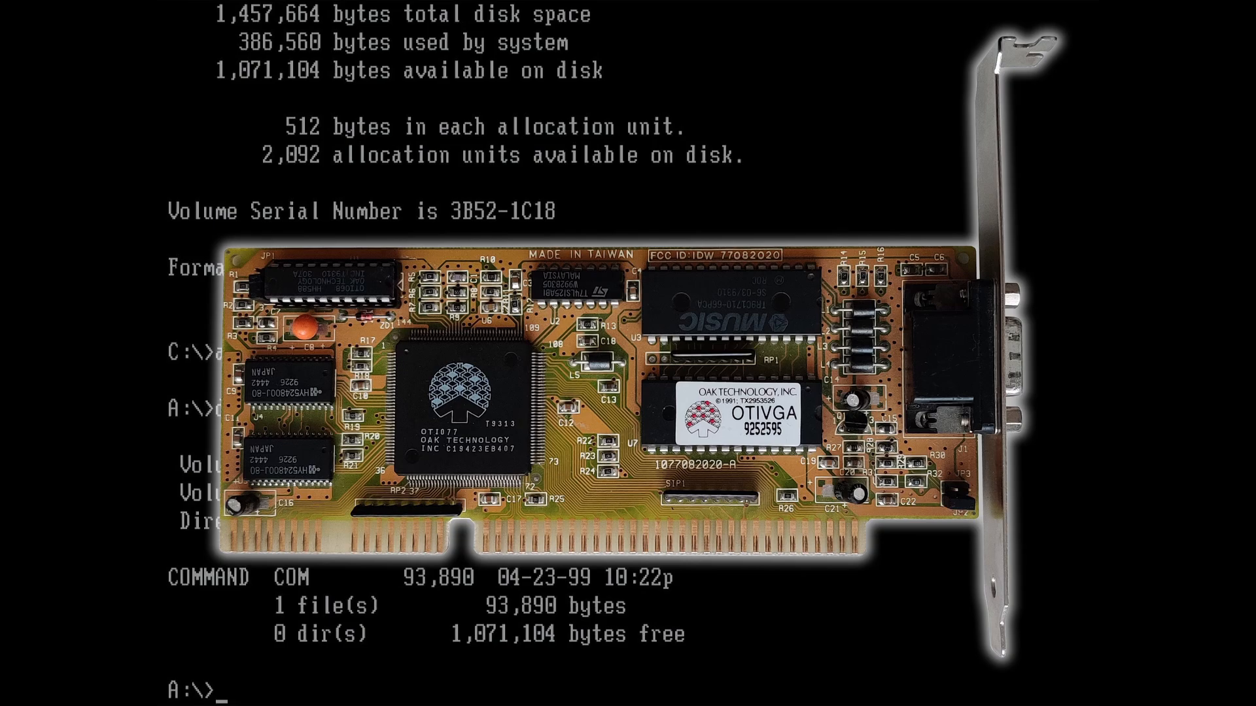
text(d)
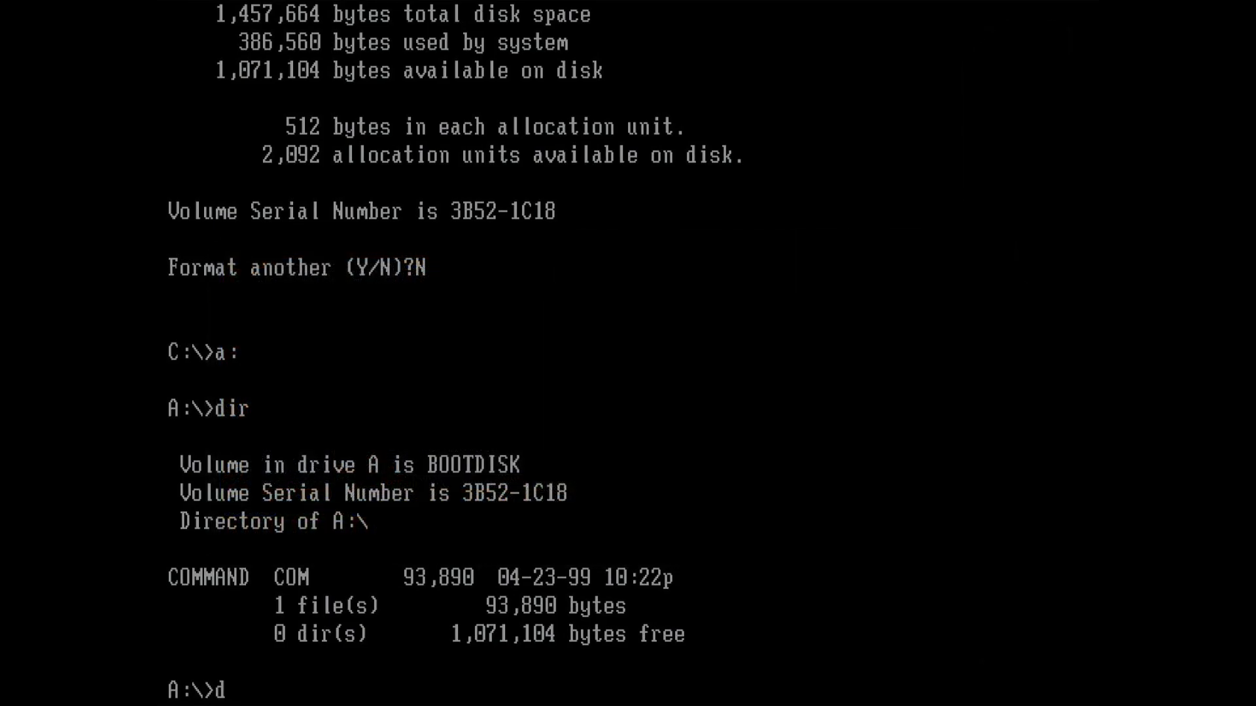
text(:)
key(Return)
text(cd aflash)
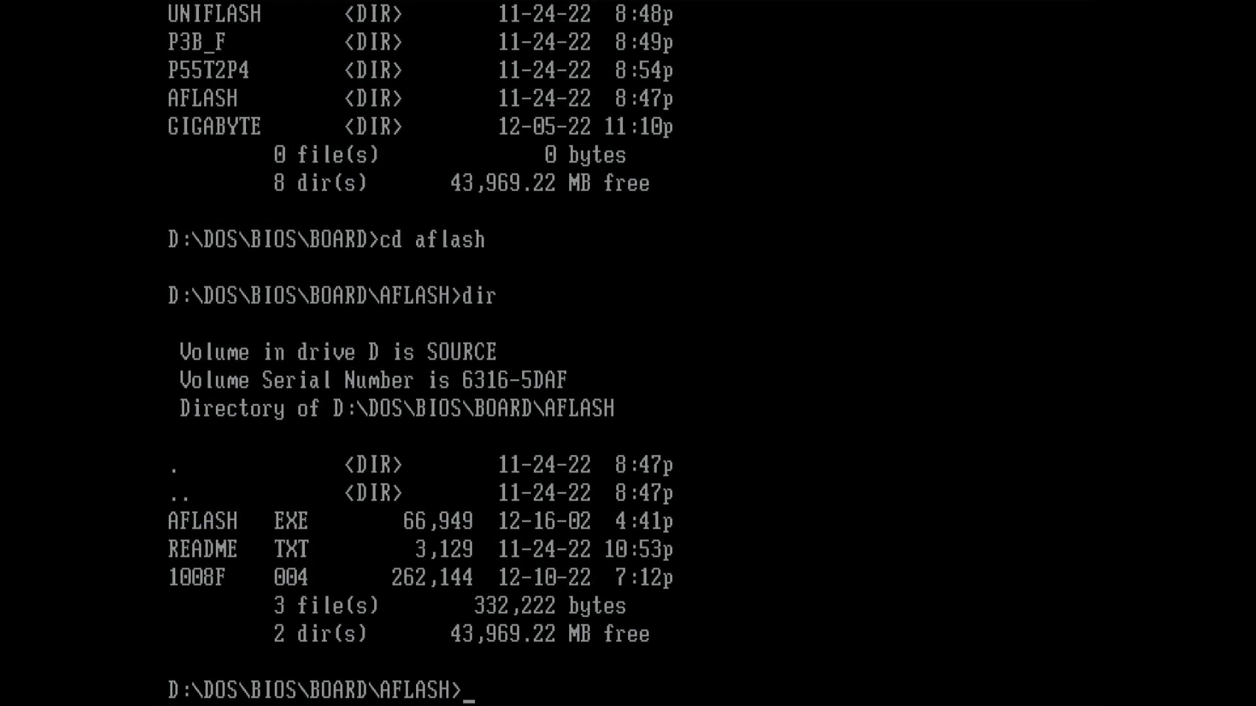
text(copy AFL)
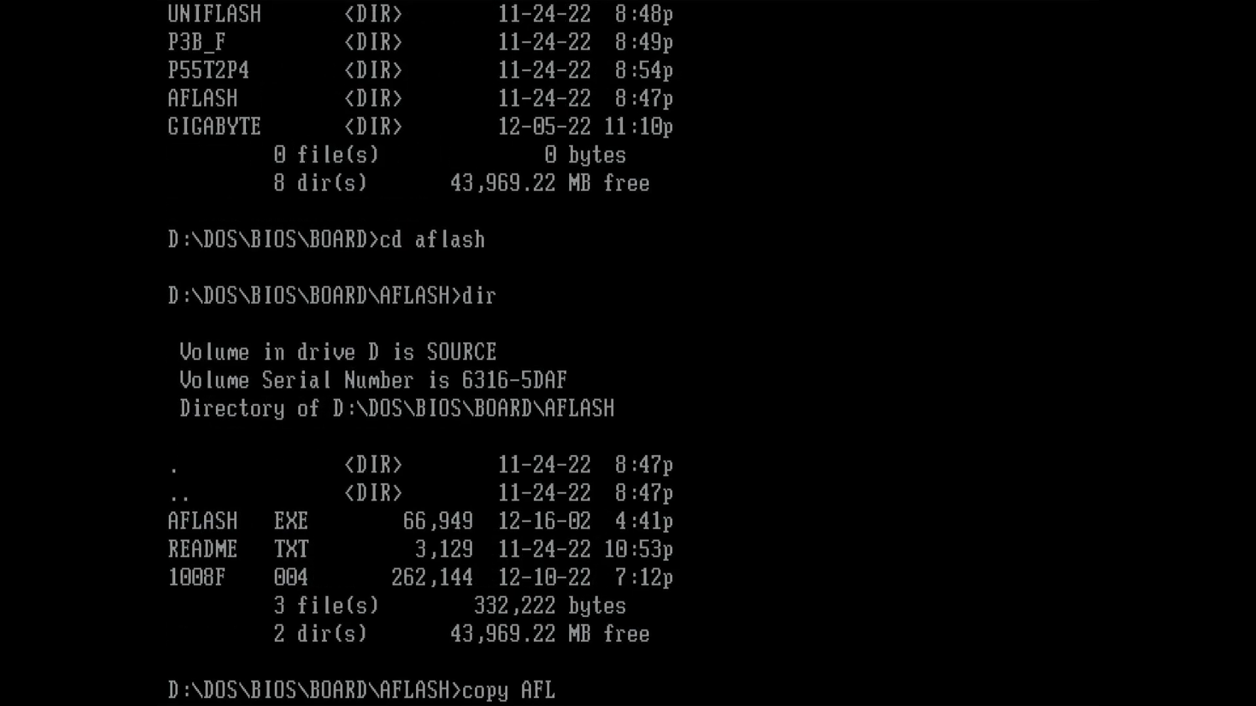
text(ASH.EXE aL:)
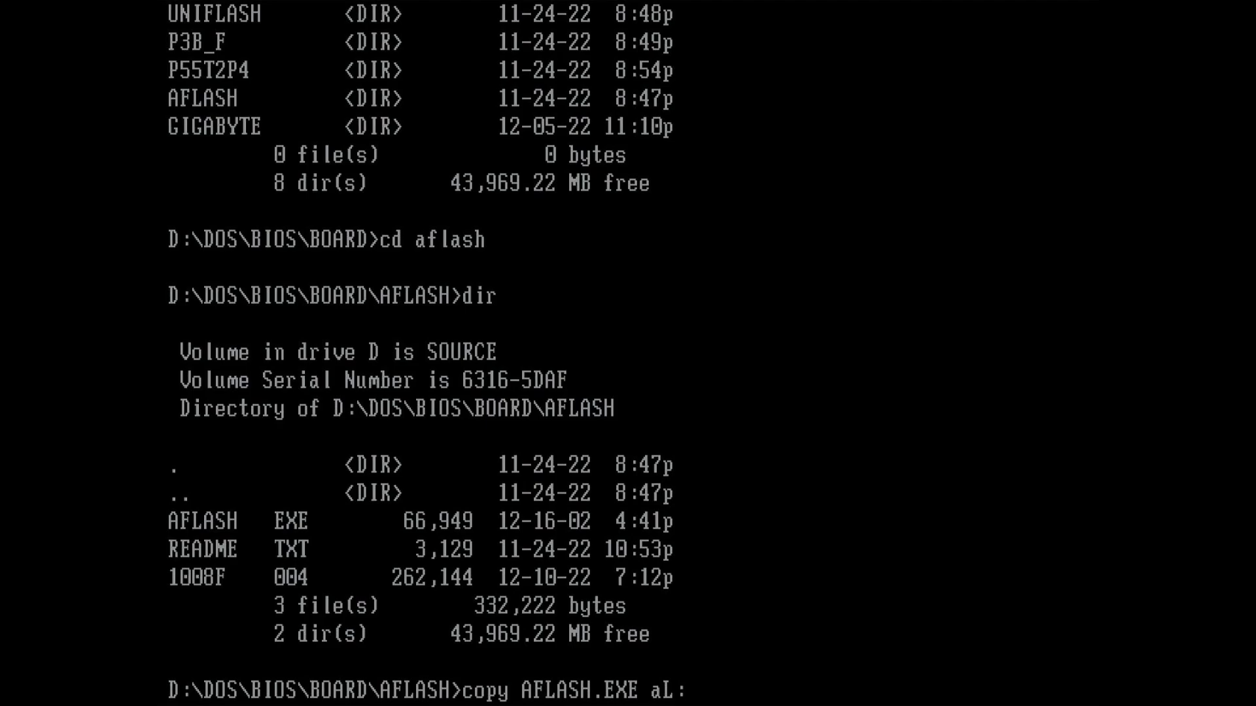
text(\)
Copy AFLASH.EXE and the 1008F.004 image as P3BF.bin onto the floppy
key(Return)
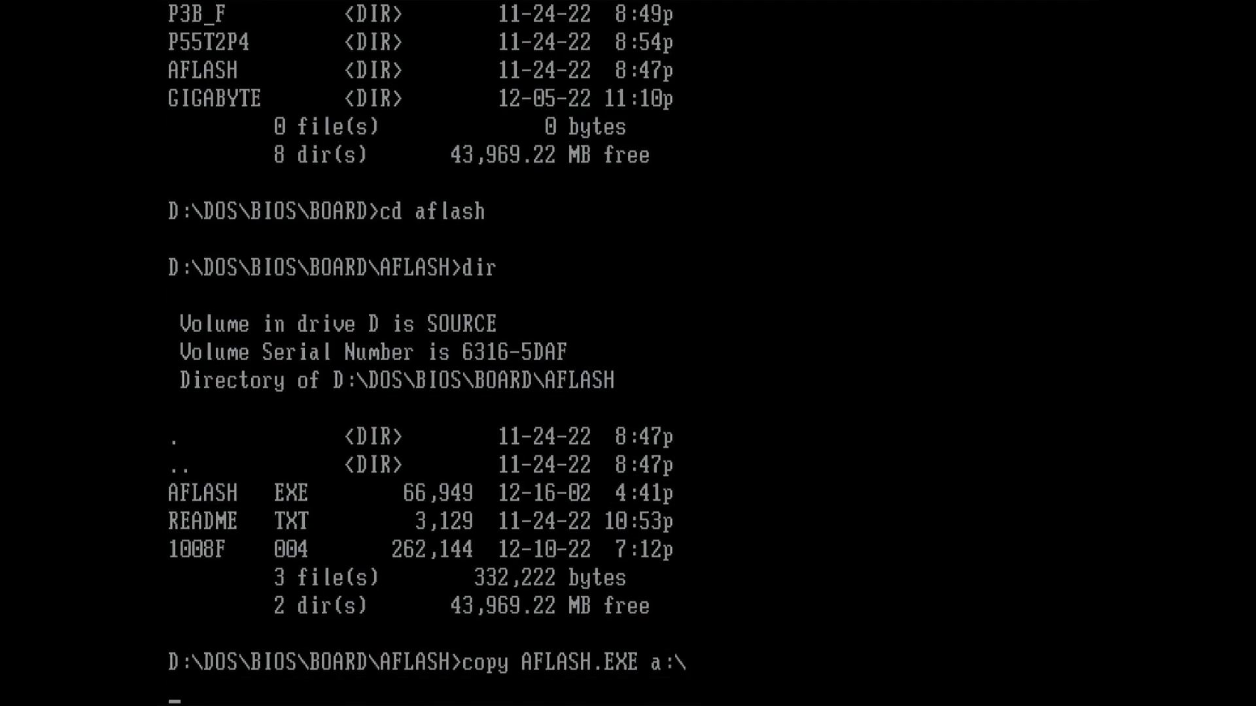
text(copy 1008F)
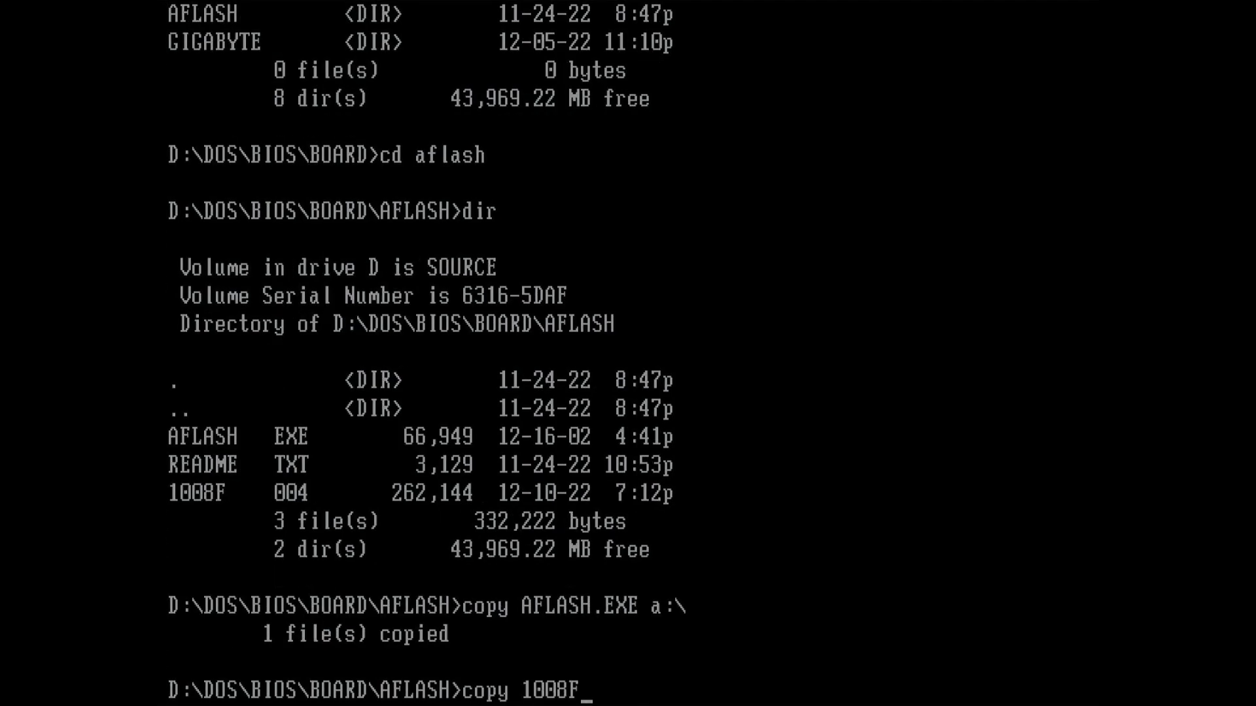
text(.004 A:\P3BF)
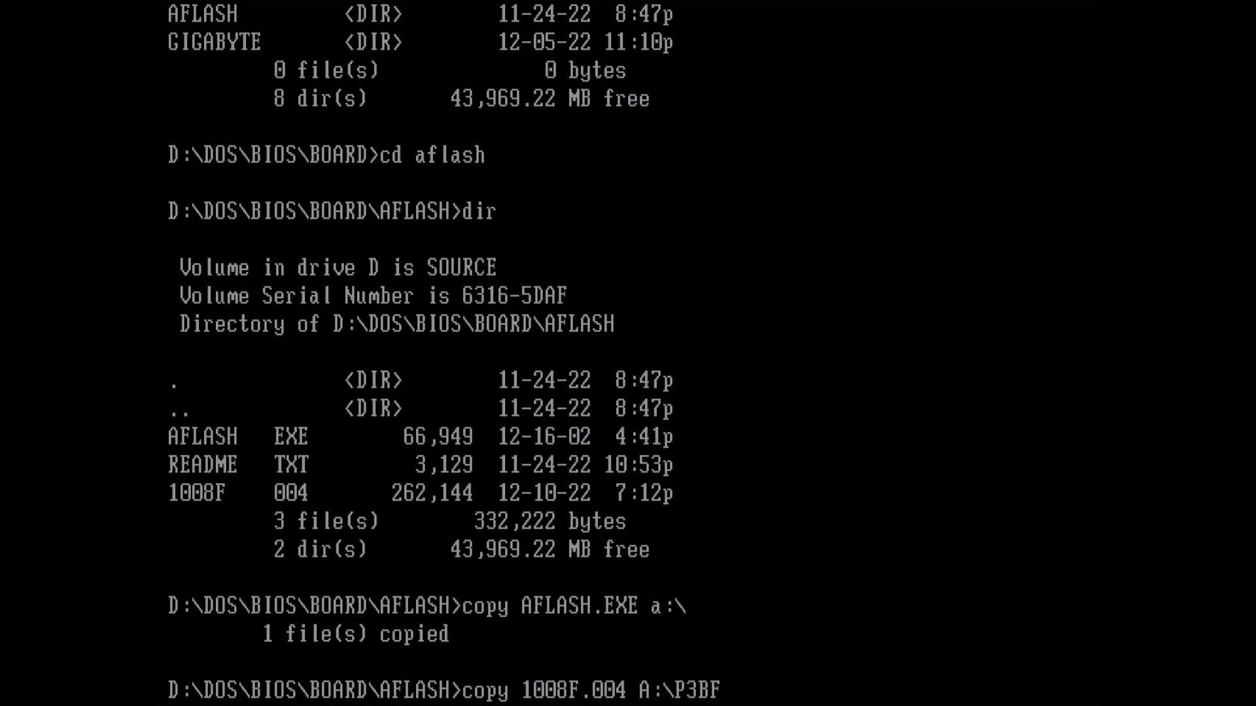
text(.bin)
key(Return)
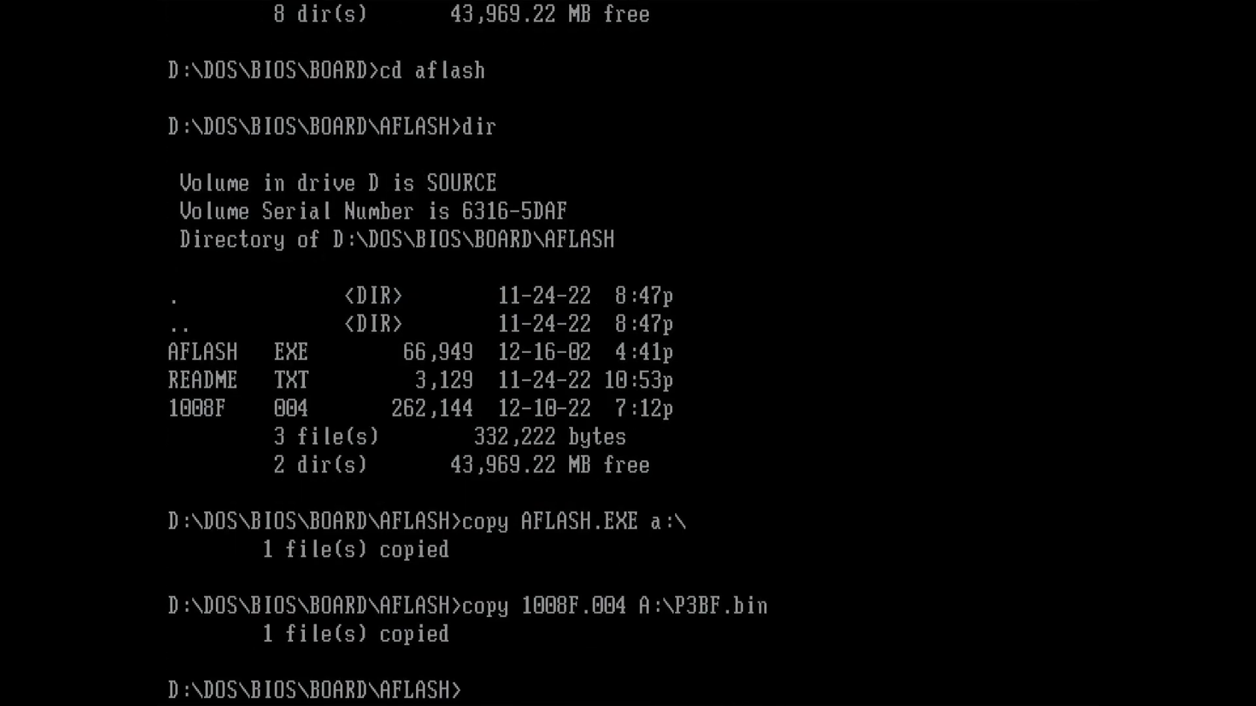
text(A:)
key(Return)
text(dir)
Reboot and continue past the POST halt with F1 to boot from the floppy to A:\
key(Return)
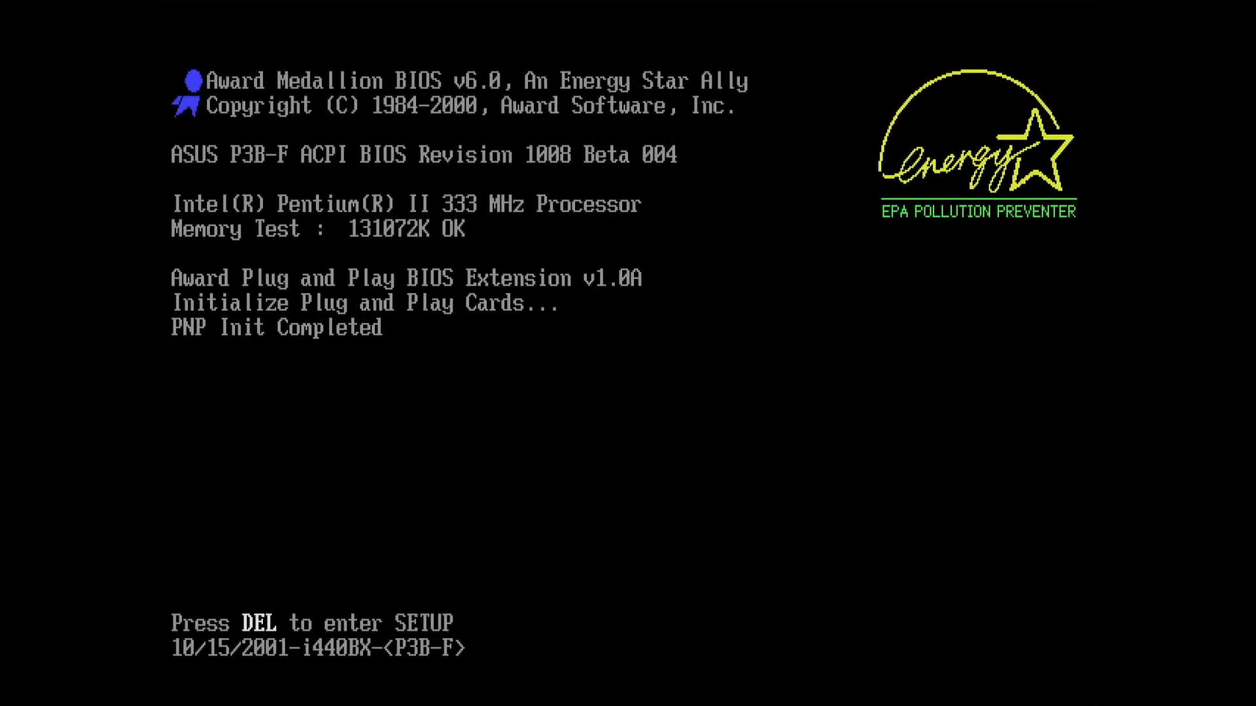
key(F1)
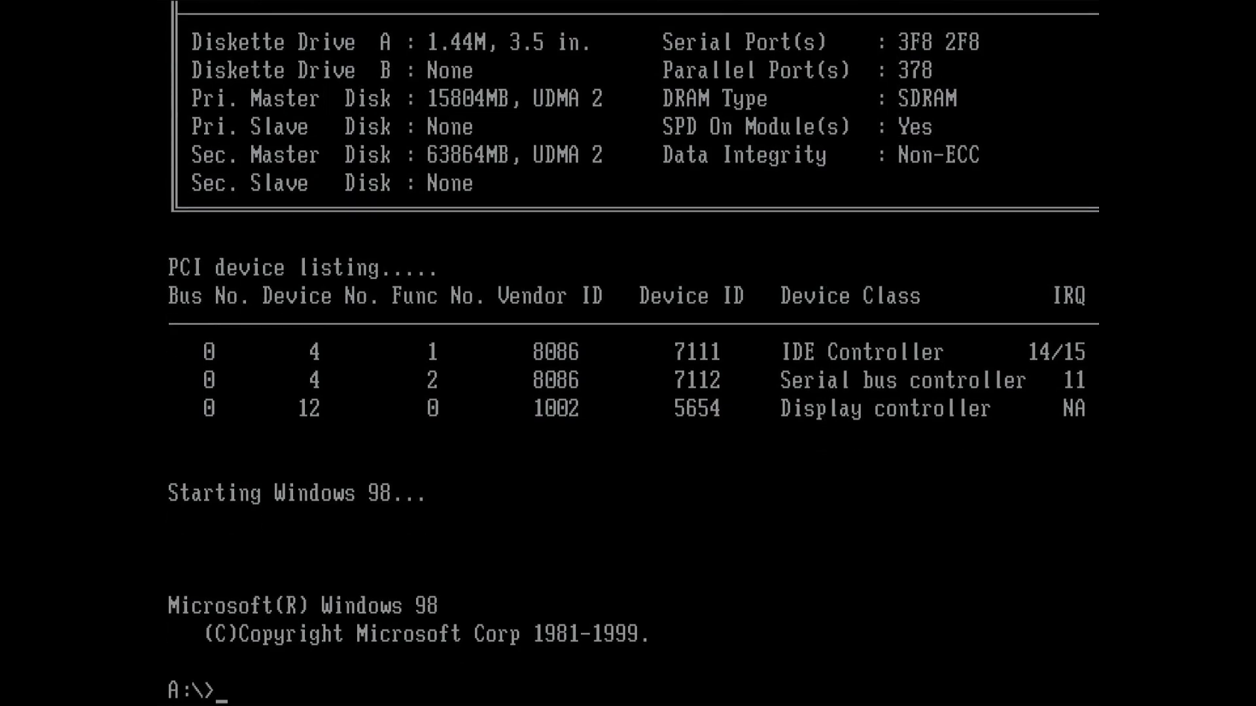
text(dir)
key(Return)
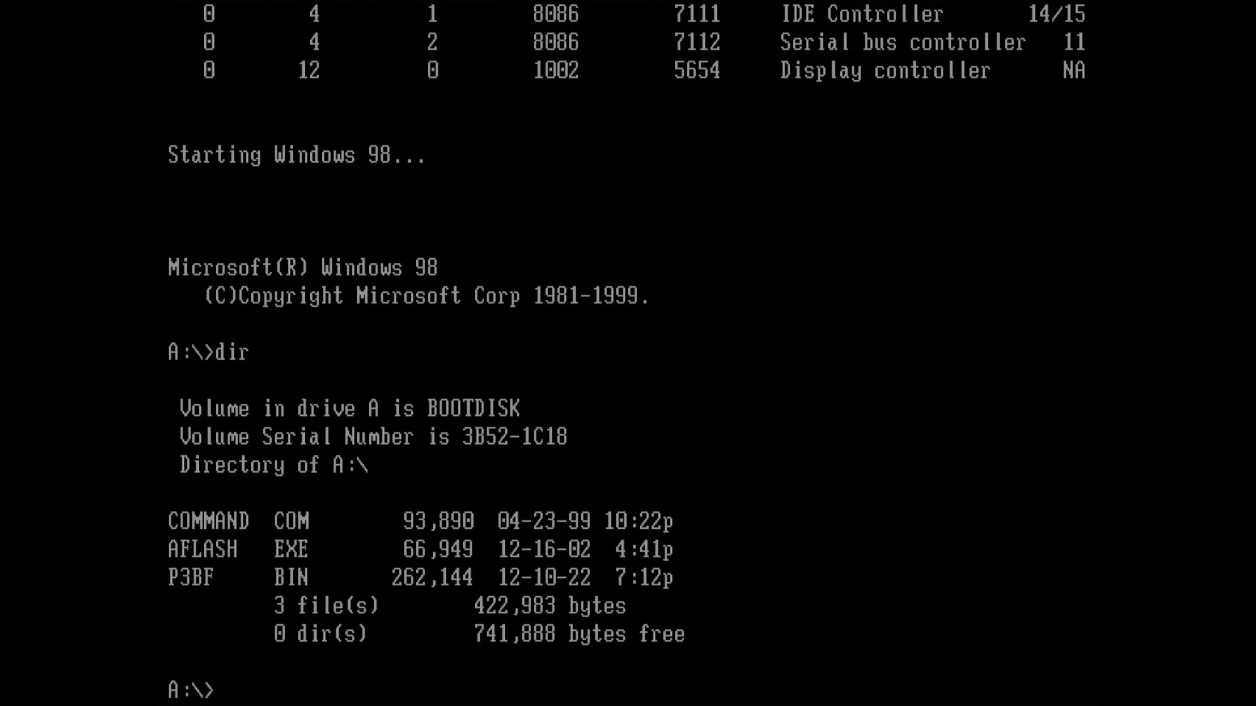
text(@ECHO O)
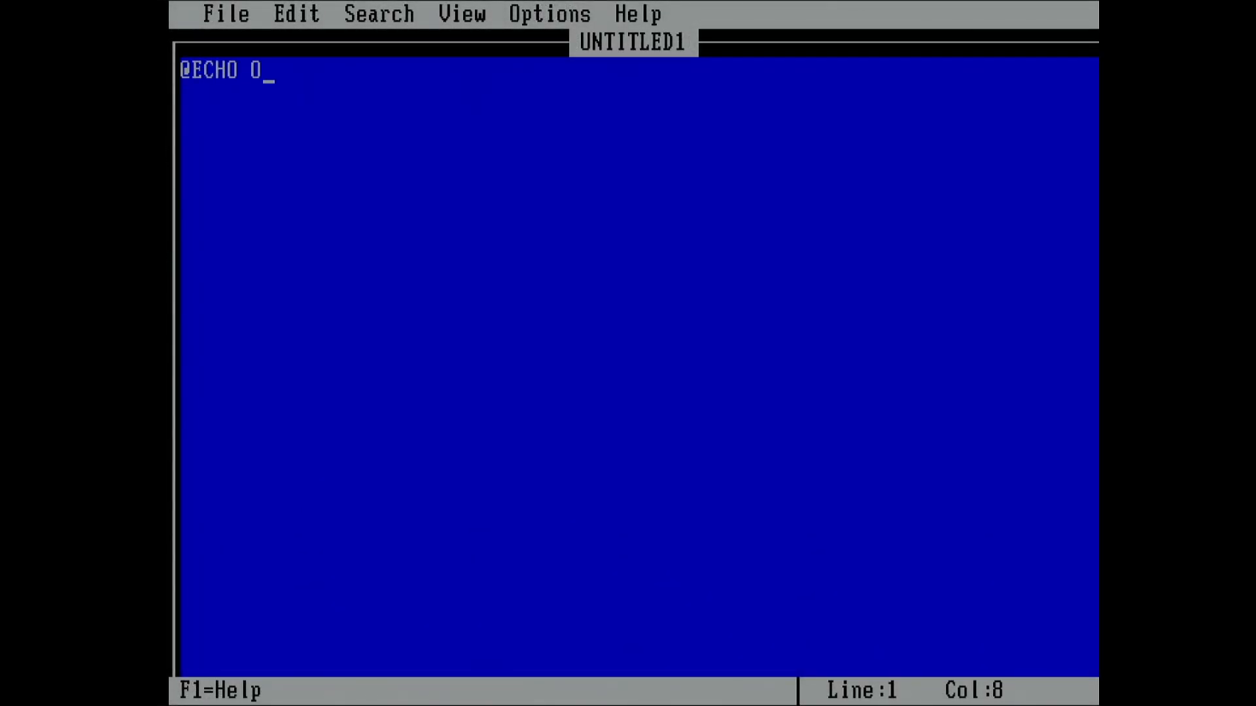
text(FF)
key(Return)
text(afl)
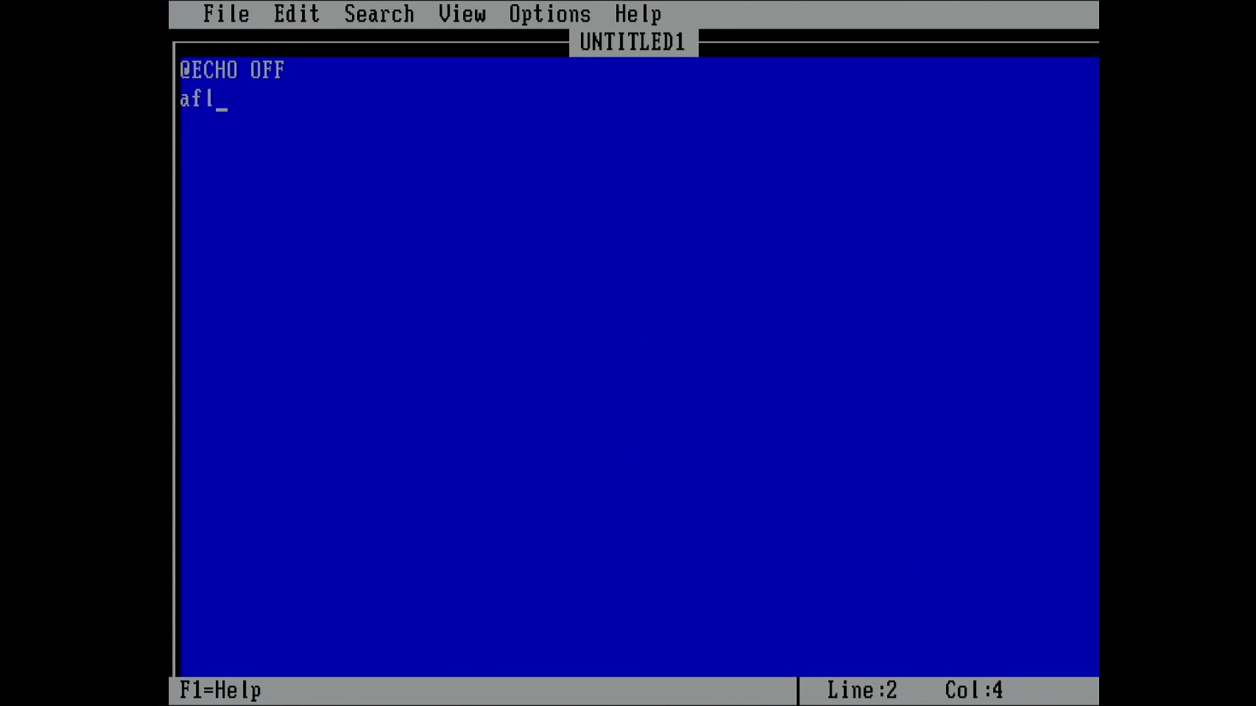
text(ash.exe )
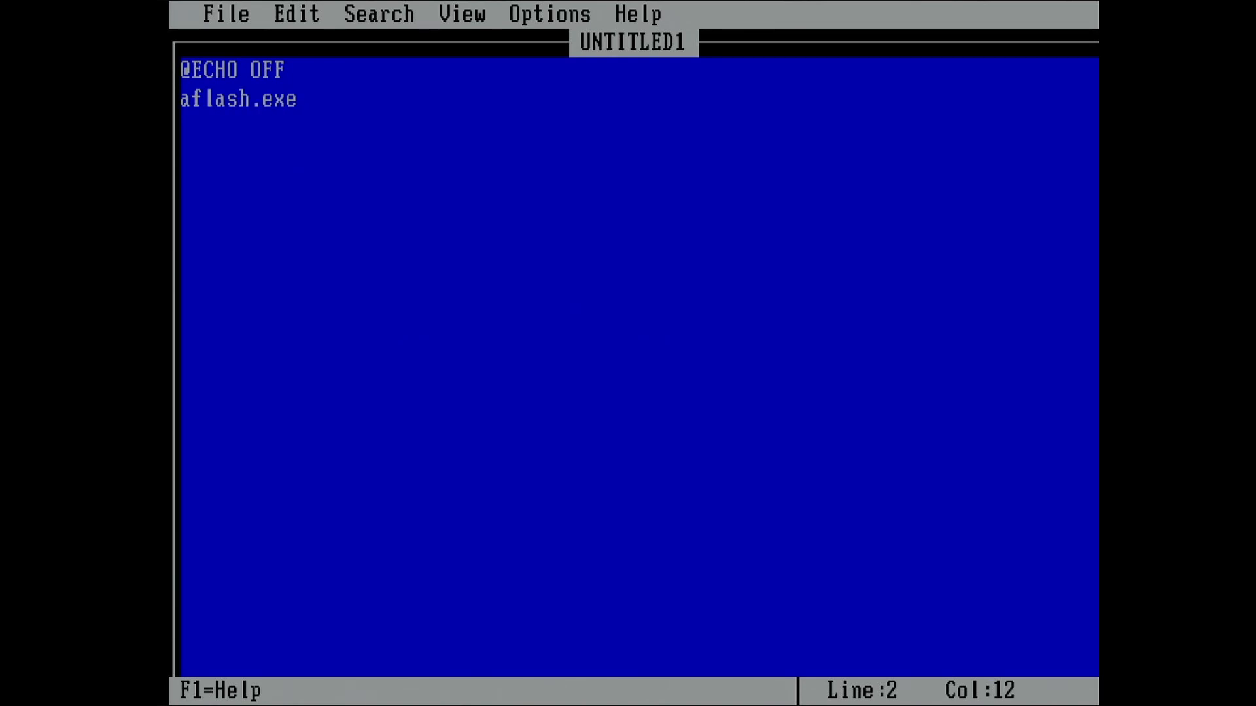
text(/AUTO P)
text(3BF.)
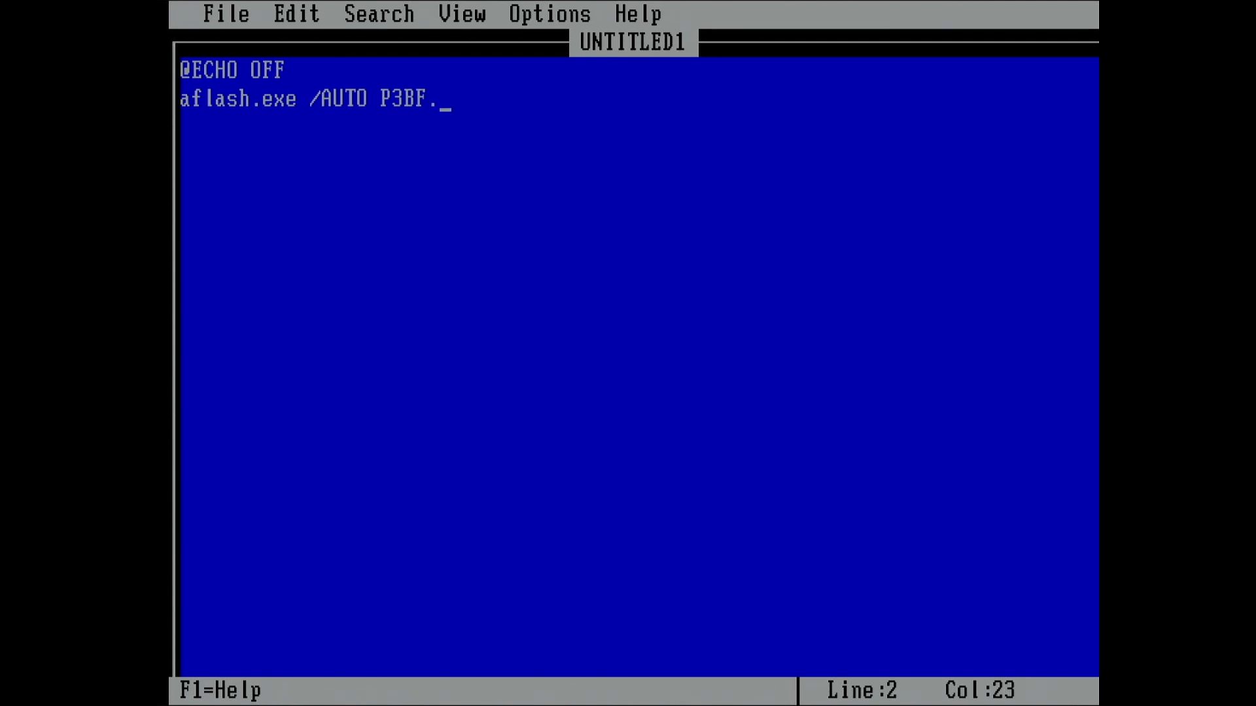
text(BIN)
Bring up Save As from the File menu to name the batch file AUTOEXEC
key(alt)
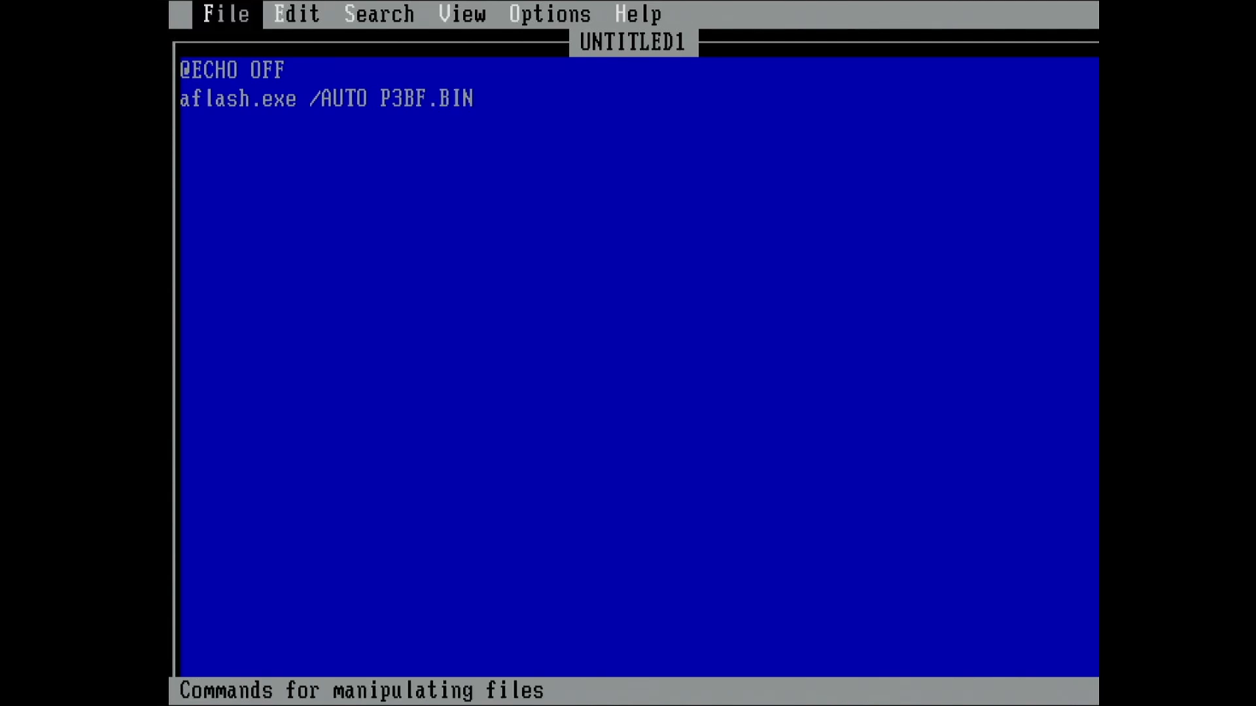
key(Down)
key(Down)
key(Down)
key(Down)
key(Return)
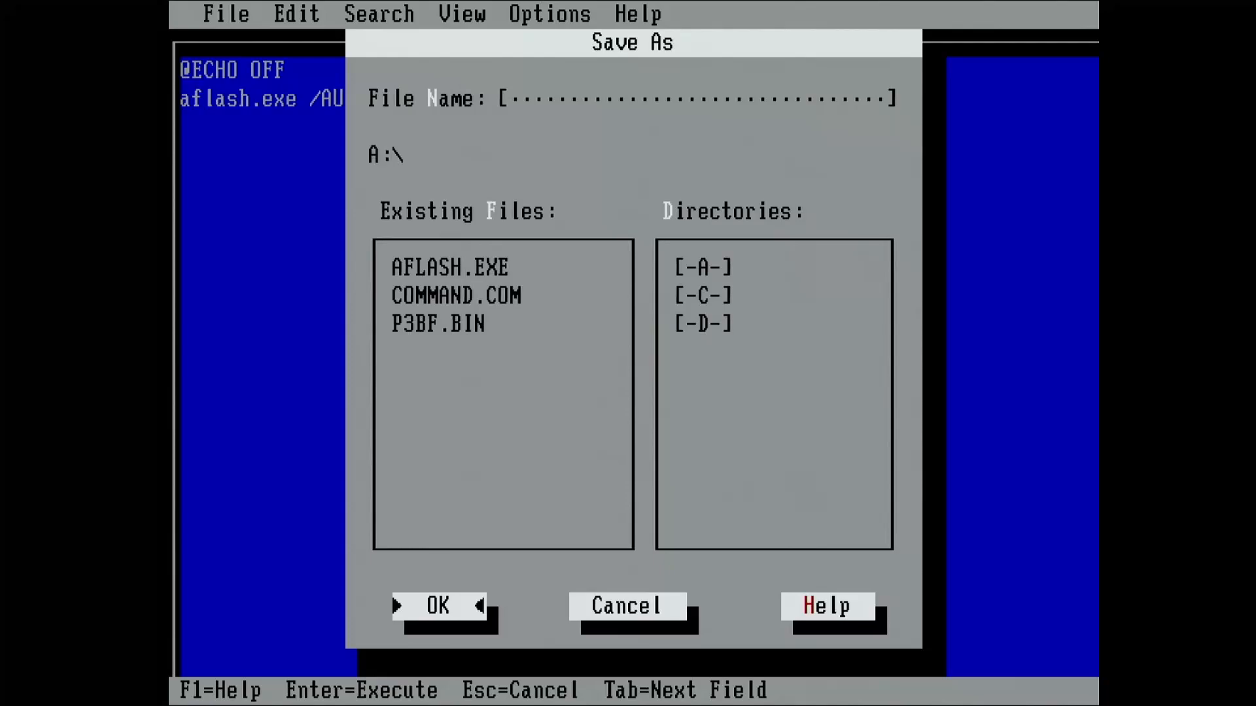
text(TOEXE)
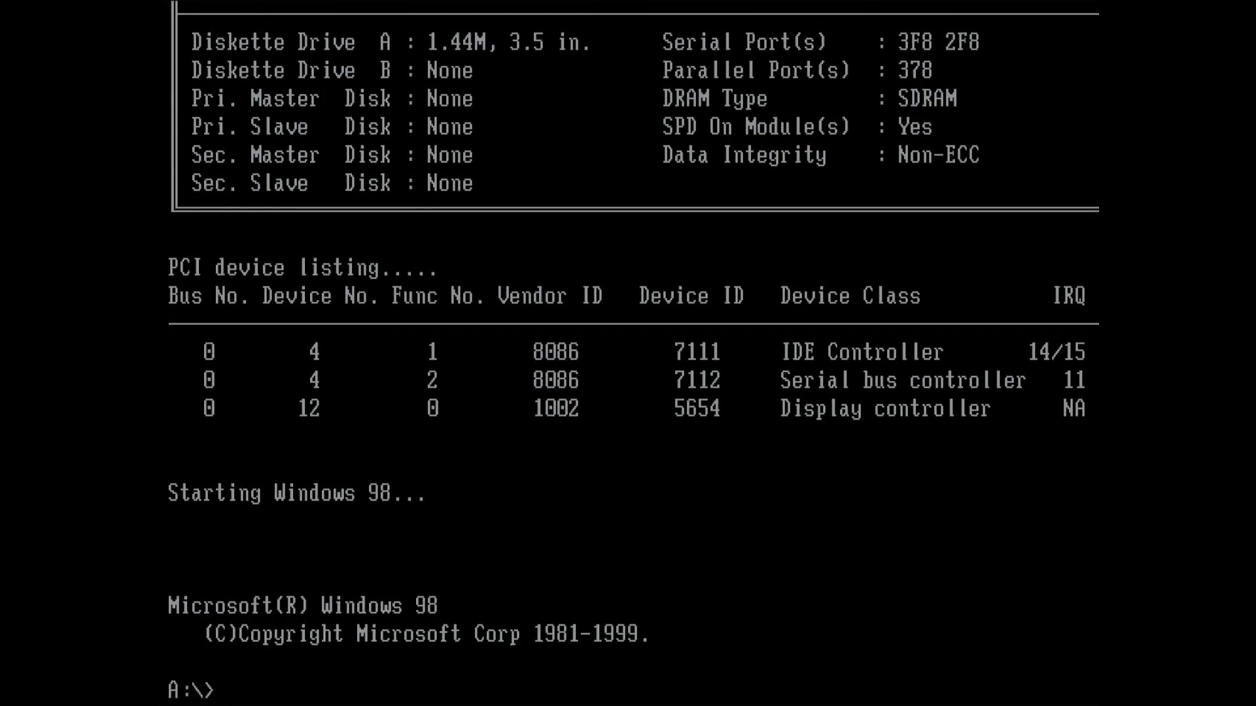
List the floppy's files, showing AUTOEXEC.BAT is gone
key(Return)
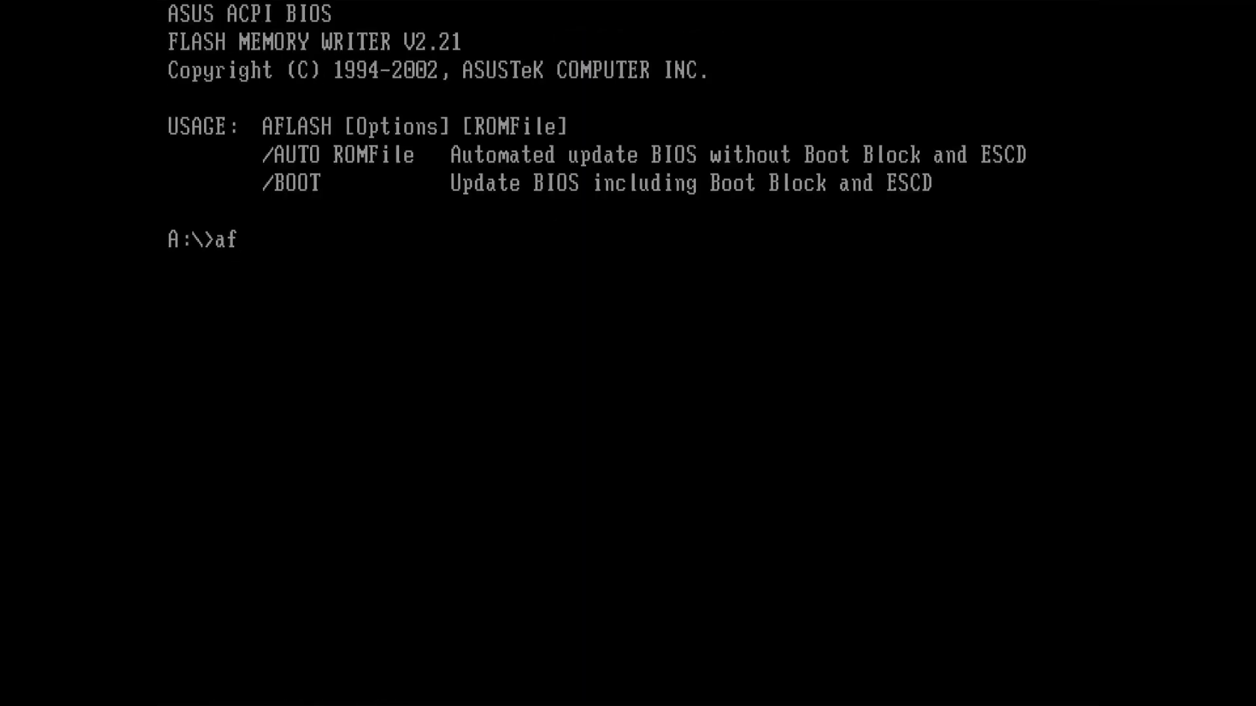
text(lash /boot)
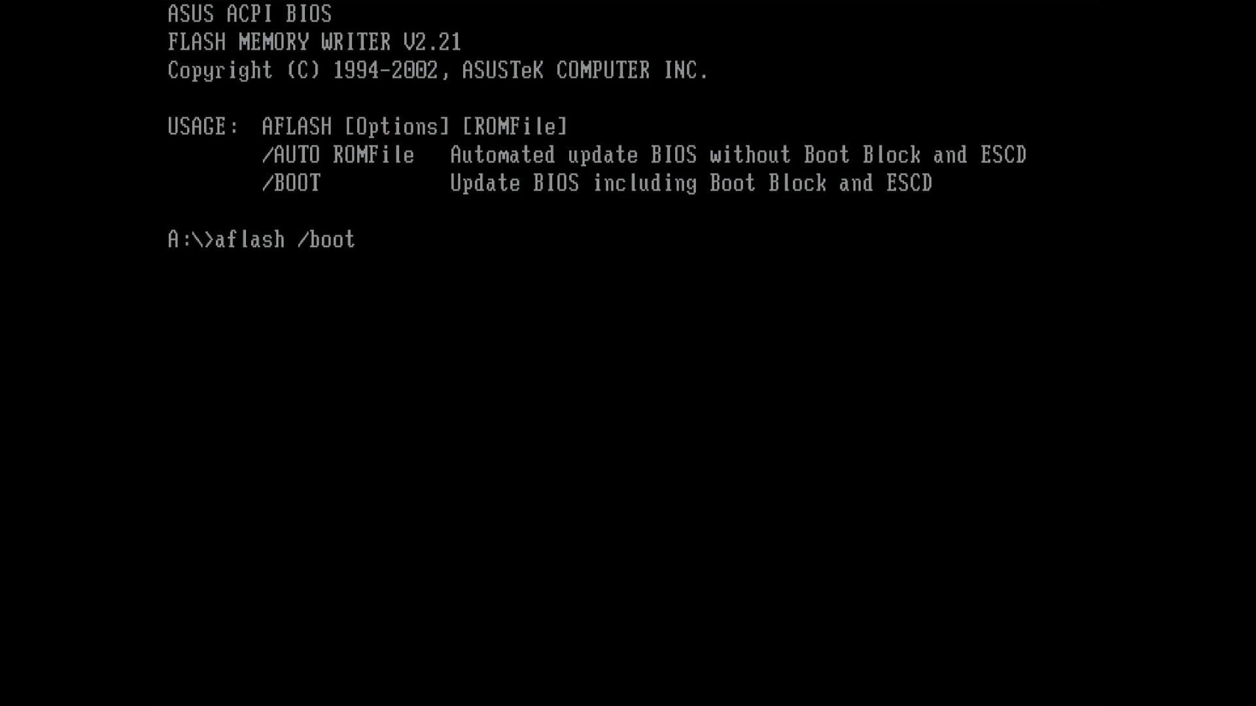
Run aflash /boot, choose option 2 with P3BF.bin, accept the older-date warning and start flashing
key(Return)
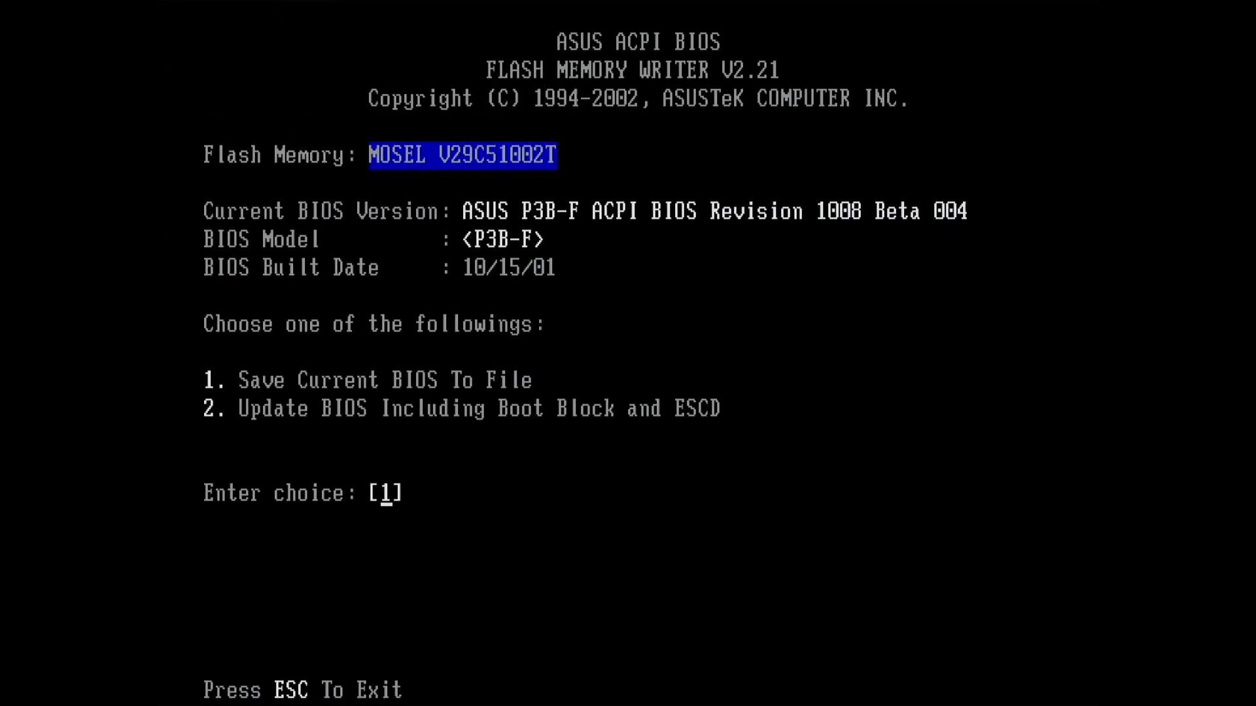
key(Return)
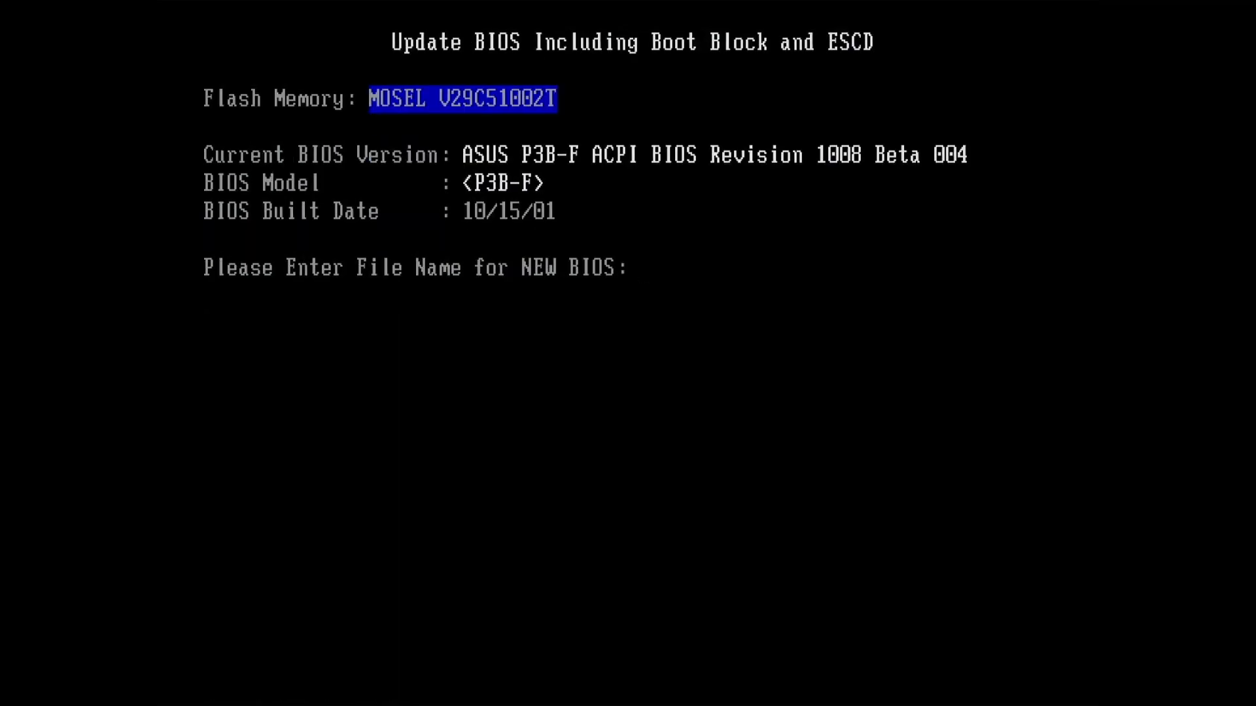
text(3BF.b)
text(in)
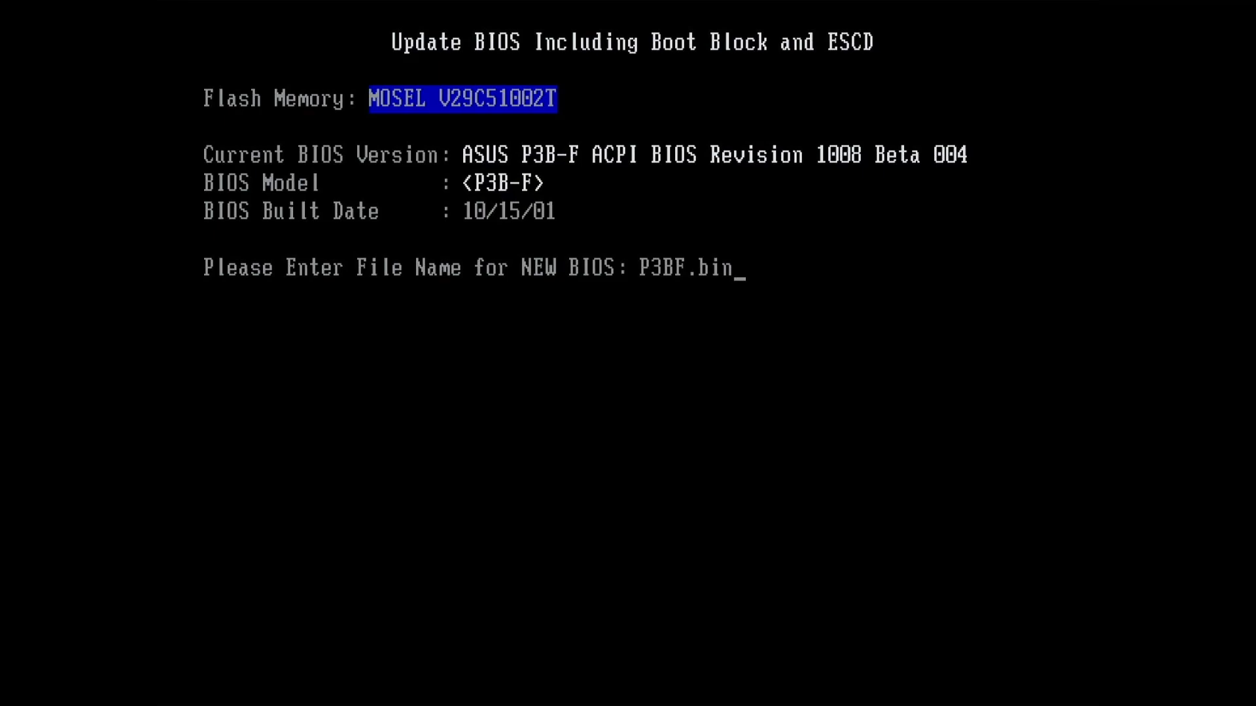
key(Return)
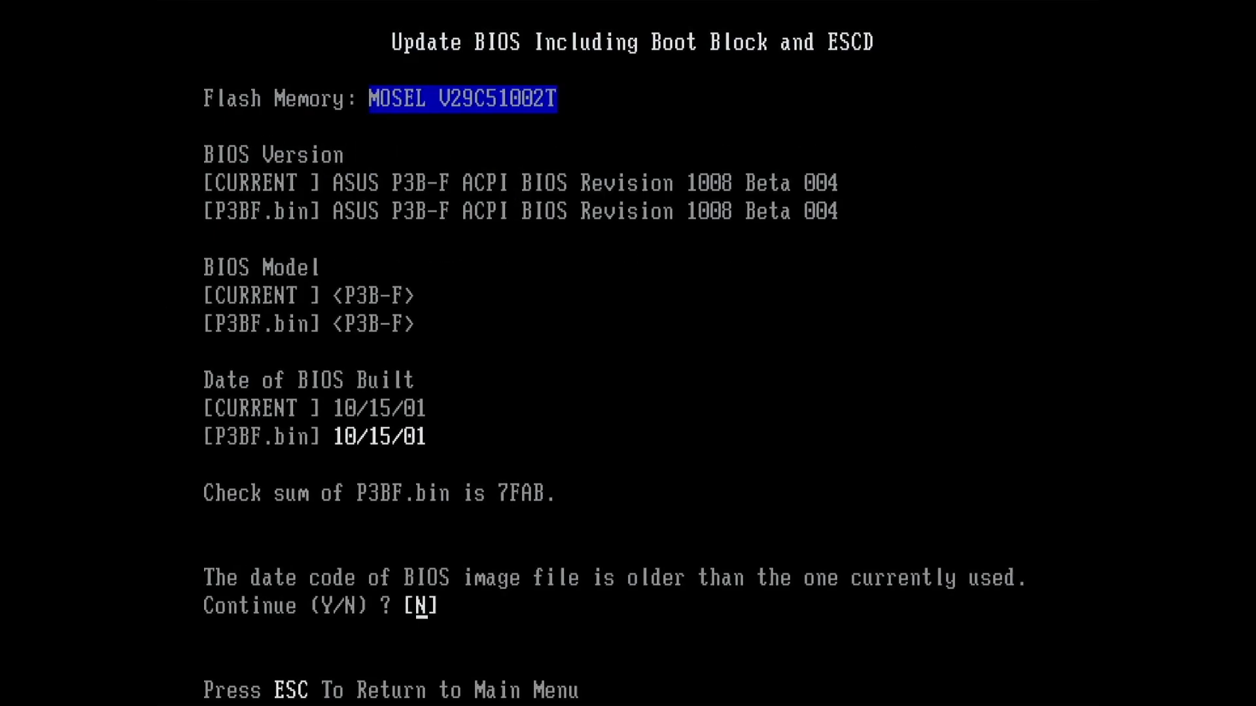
key(y)
key(Return)
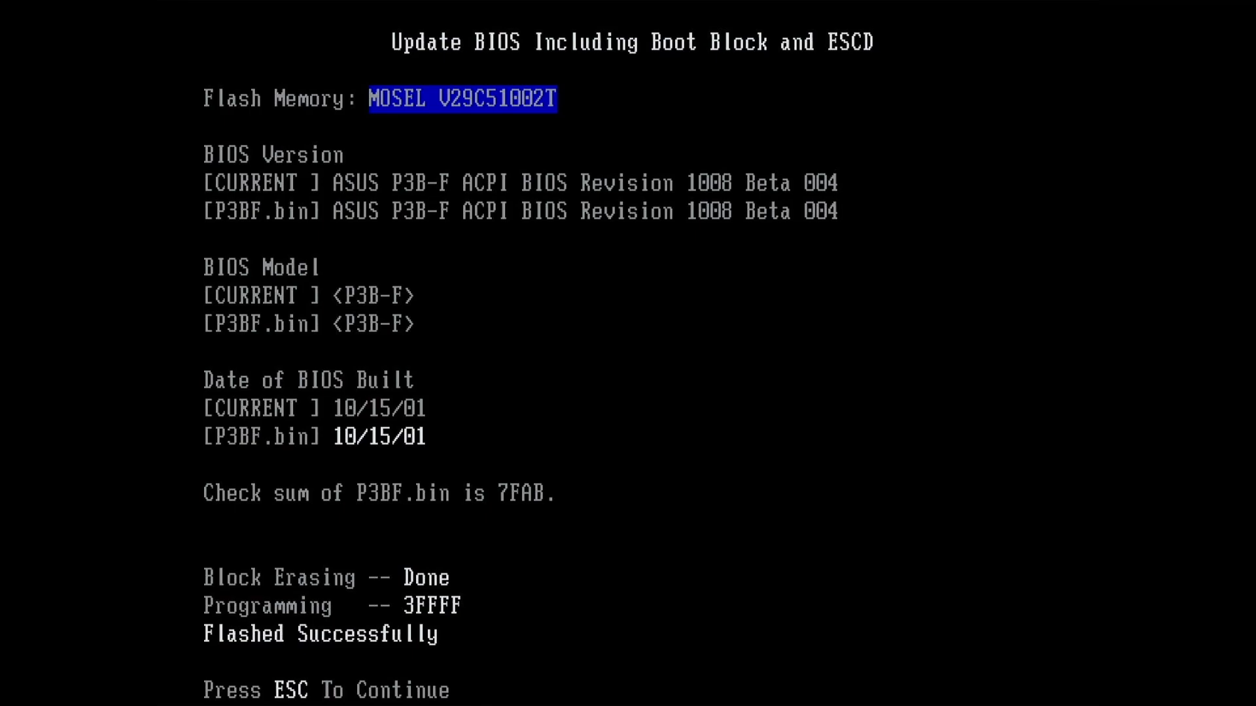
Reboot on the fresh BIOS past the hardware monitor error and list the floppy's three files
key(Escape)
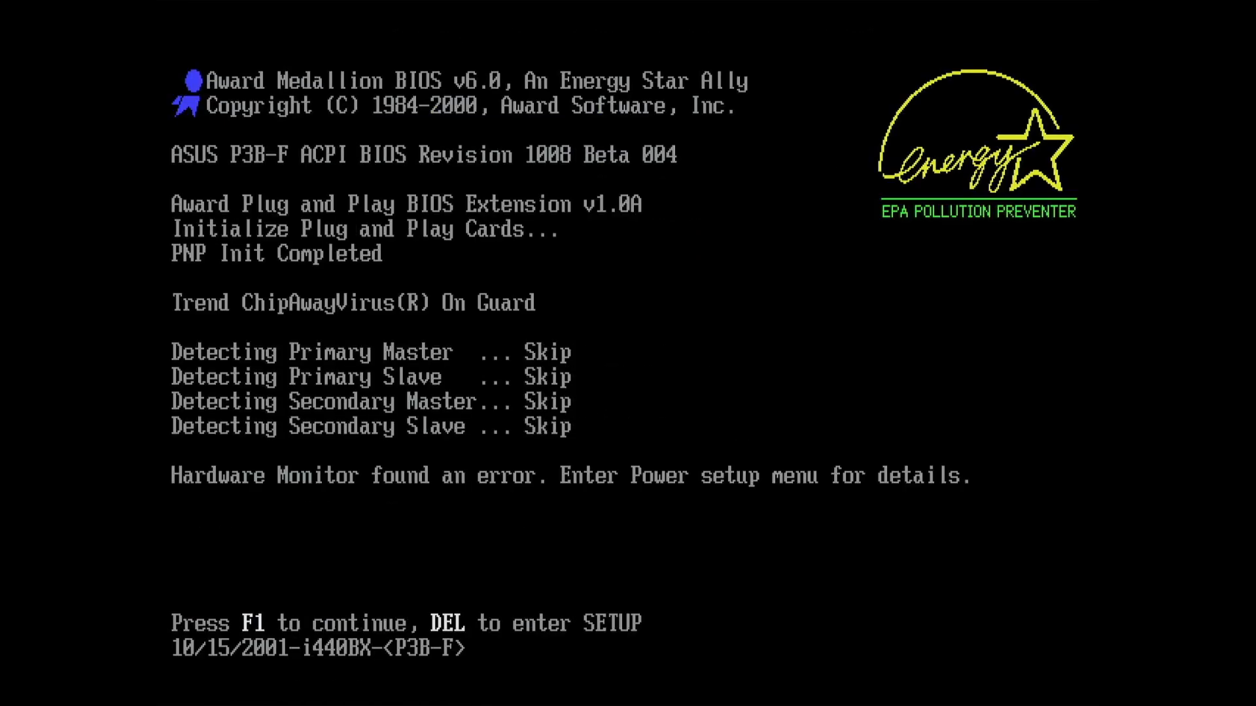
key(F1)
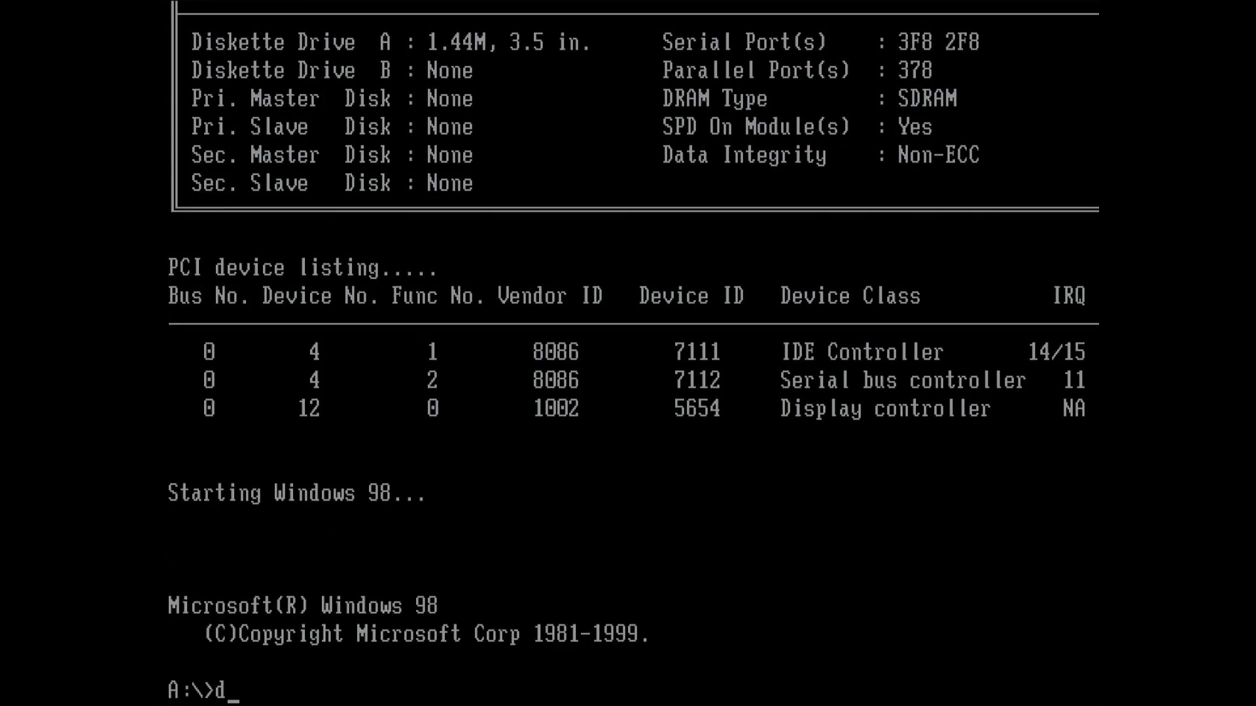
text(ir)
key(Return)
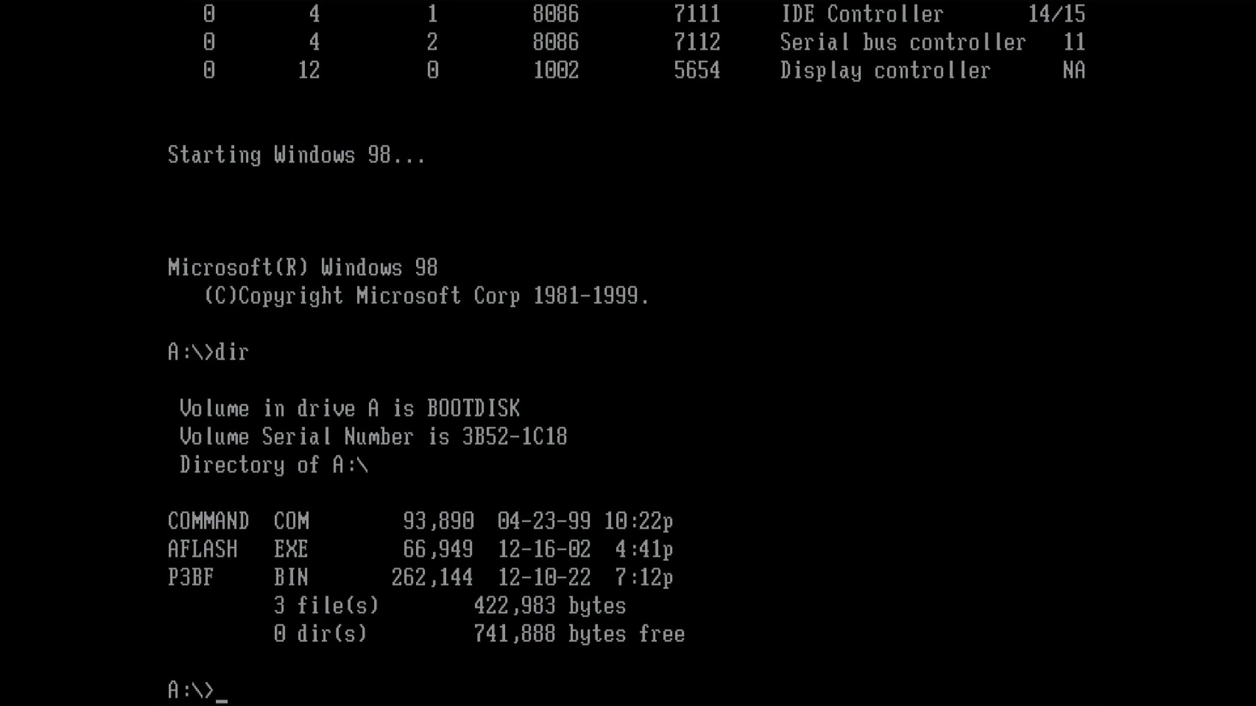
text(sh)
Run aflash /auto P3BF.bin and confirm the non-boot-block flash so block erasing begins
key(Return)
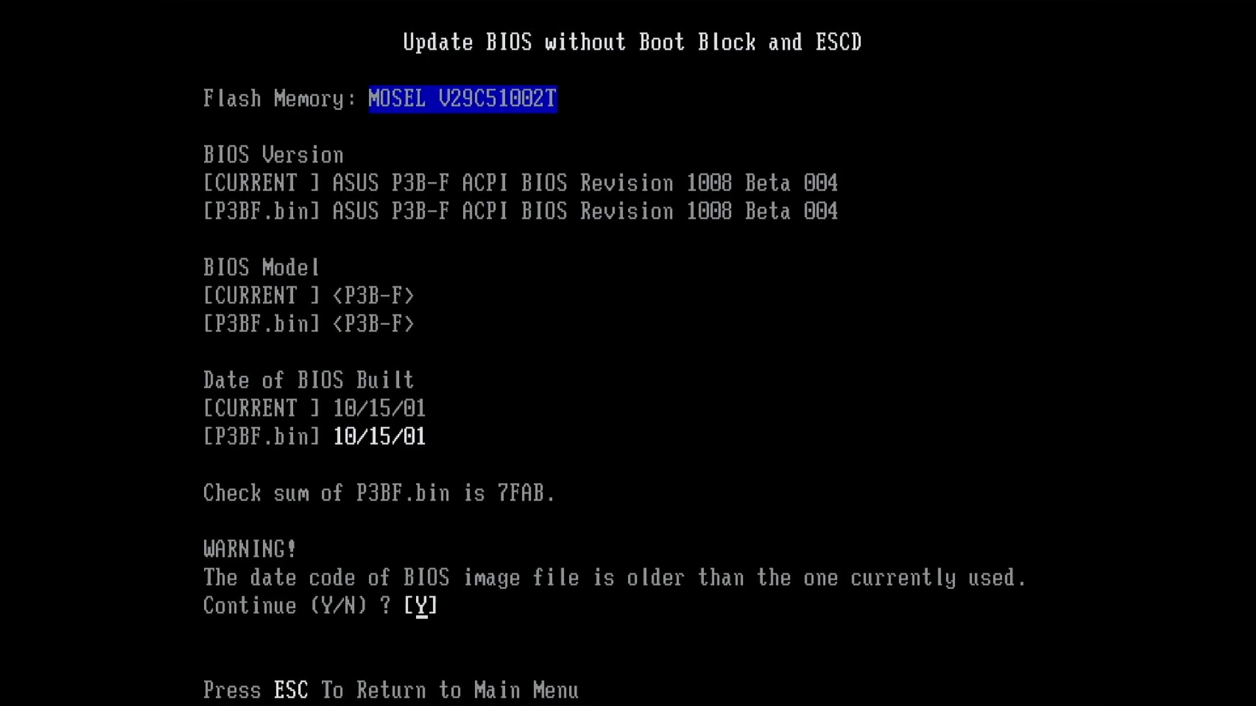
key(Return)
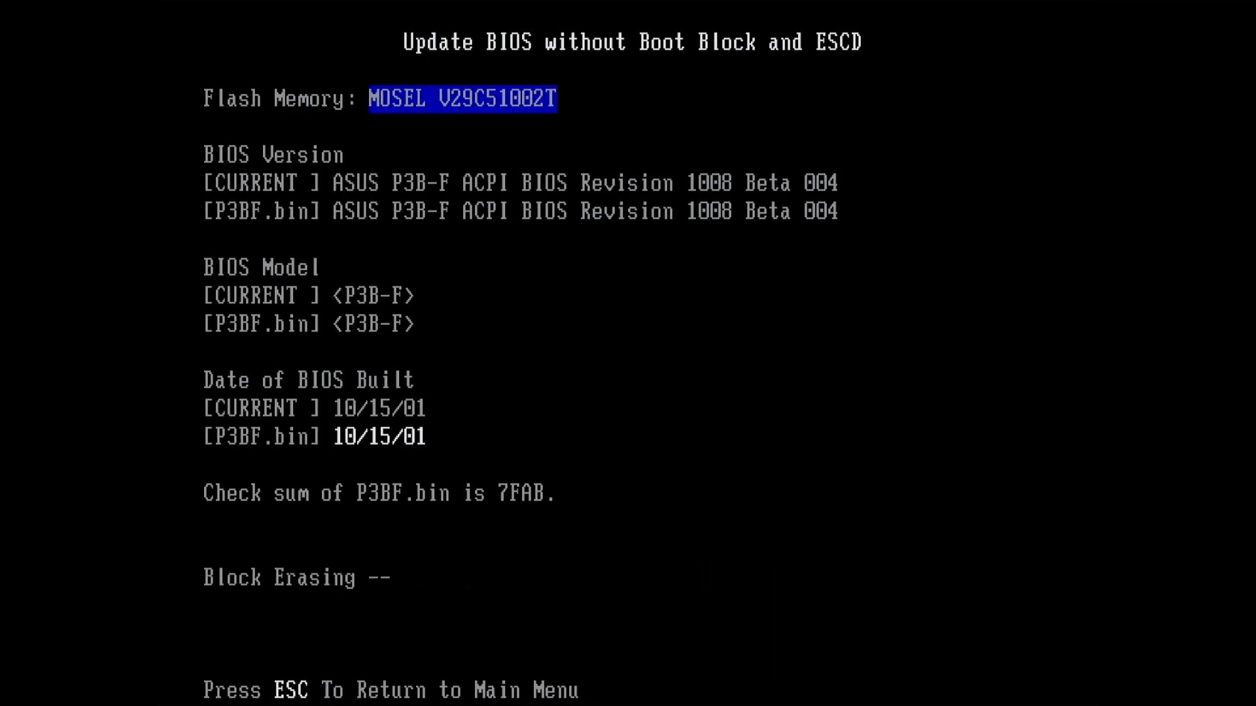